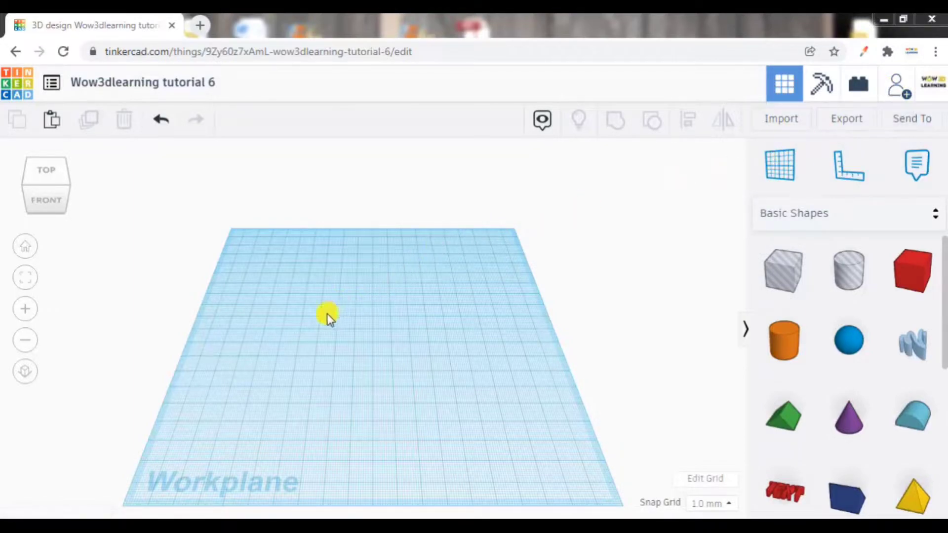
Select Fischer-Koch_S_Ornament.stl from the computer for import, bringing up its Import 3D Shape settings
click(780, 127)
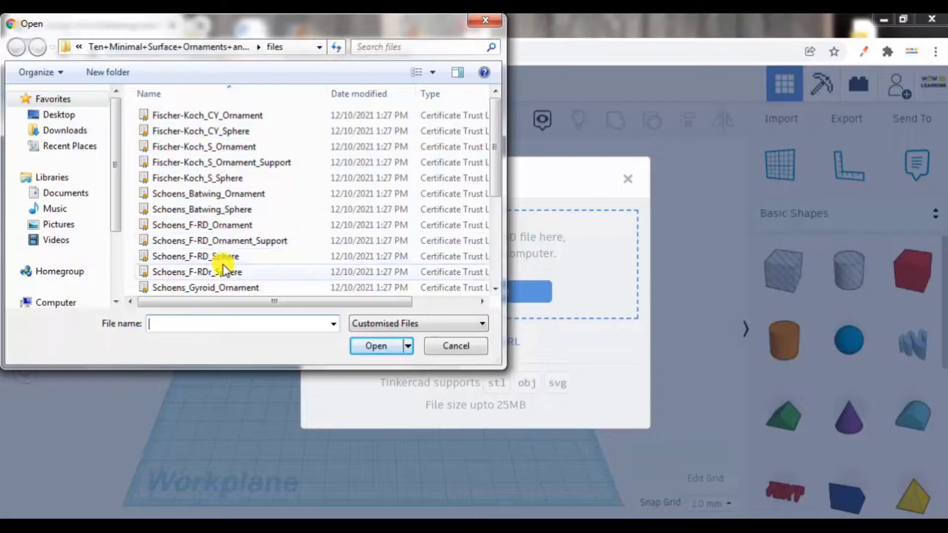
click(237, 148)
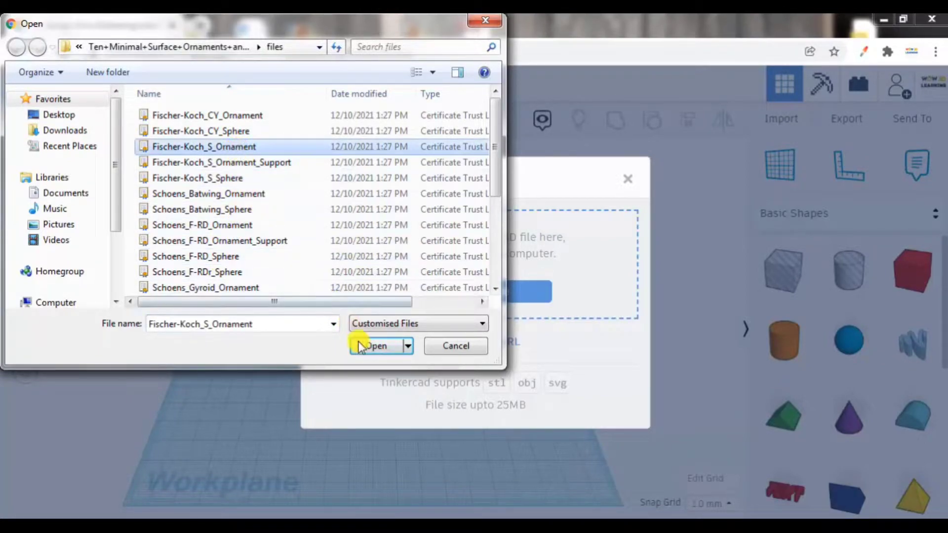
click(369, 351)
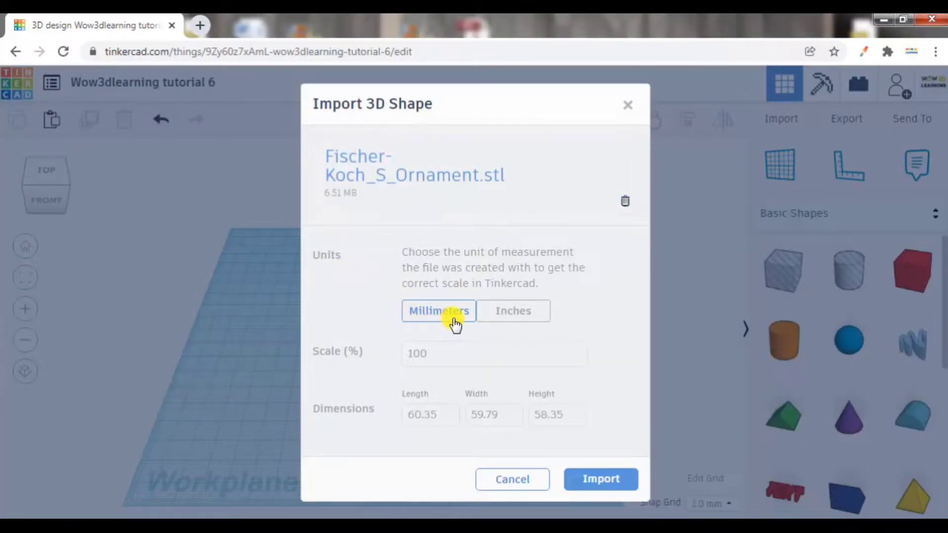
Import the ornament in Millimeters at 100% scale after checking its 60.35 × 59.79 × 58.35 dimensions
click(438, 360)
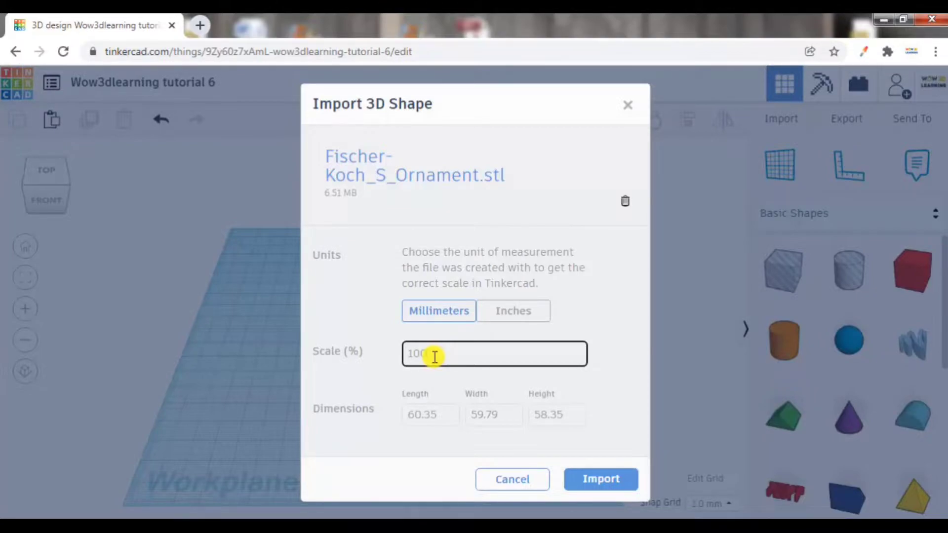
click(443, 418)
click(515, 415)
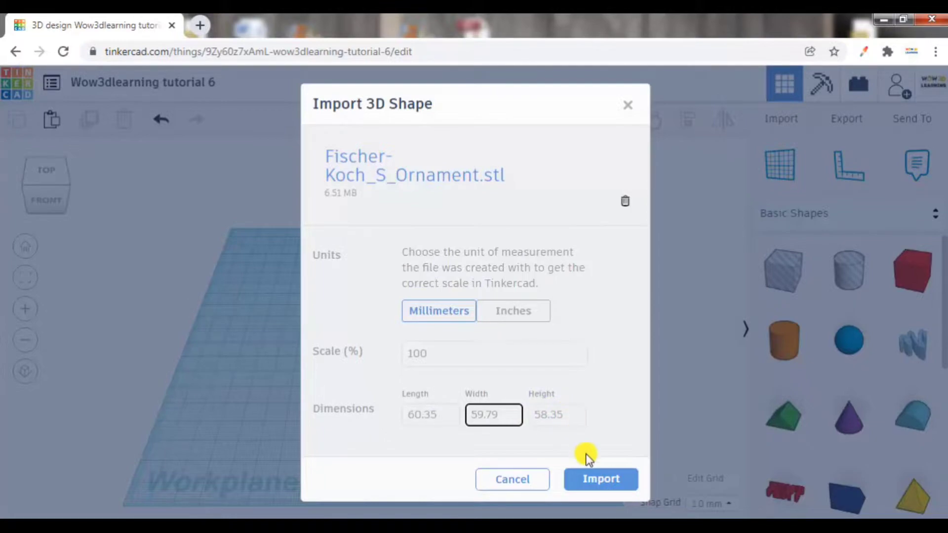
click(604, 483)
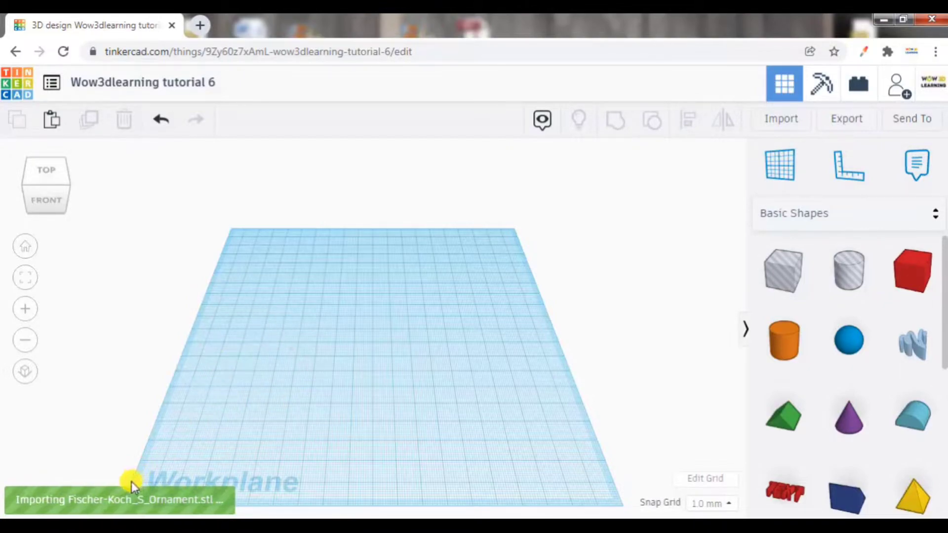
Wait until the Fischer-Koch ornament finishes importing and appears as a pink lattice sphere
click(779, 123)
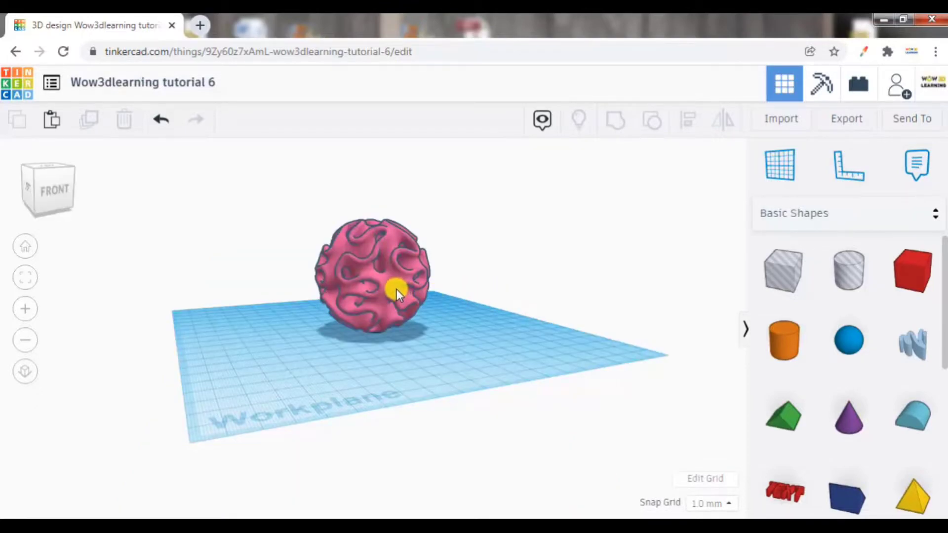
Resize the lattice sphere to about 104.17 × 92.88 mm across and 70.00 mm tall
click(364, 289)
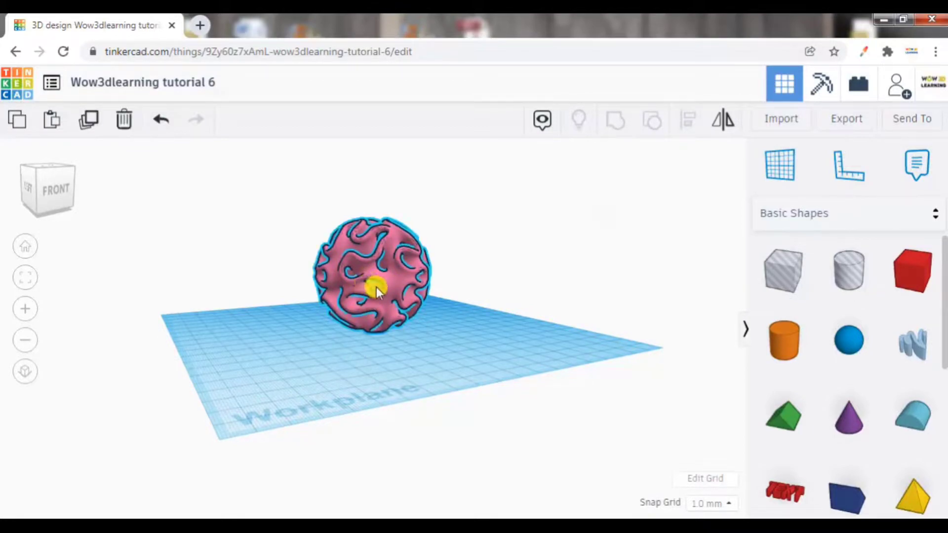
click(360, 334)
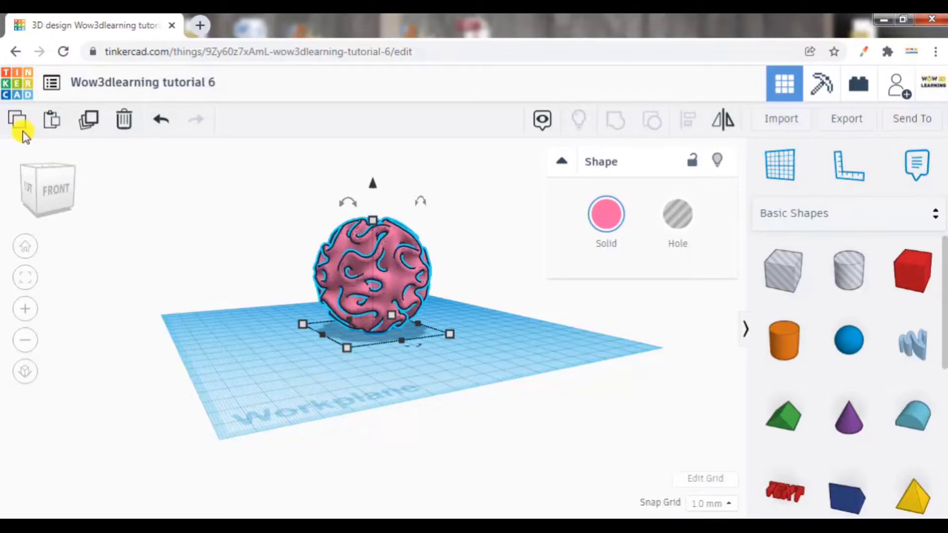
key(ctrl+z)
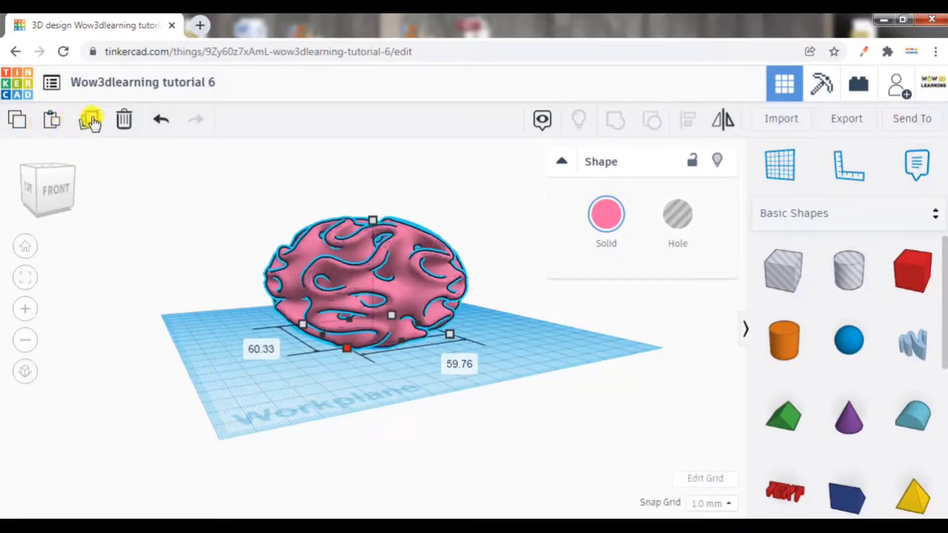
key(ctrl+z)
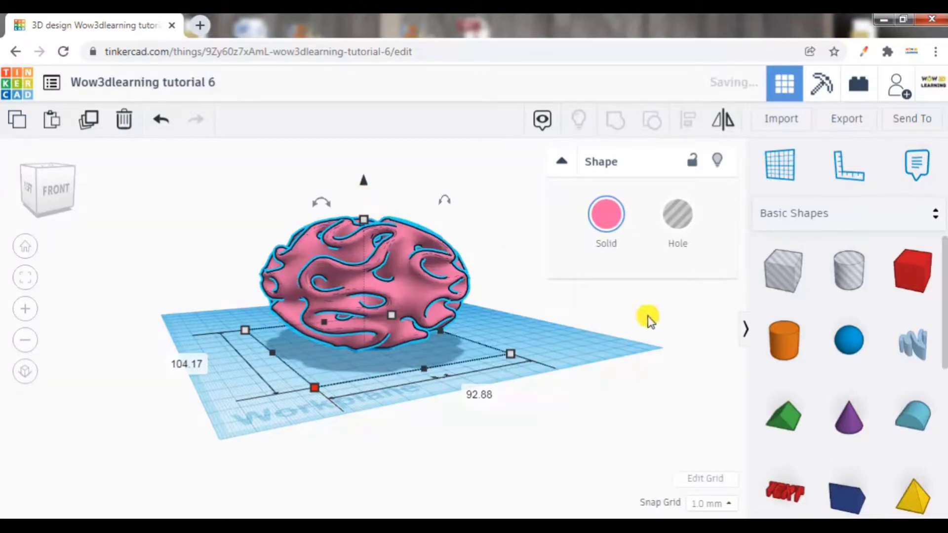
key(ctrl+z)
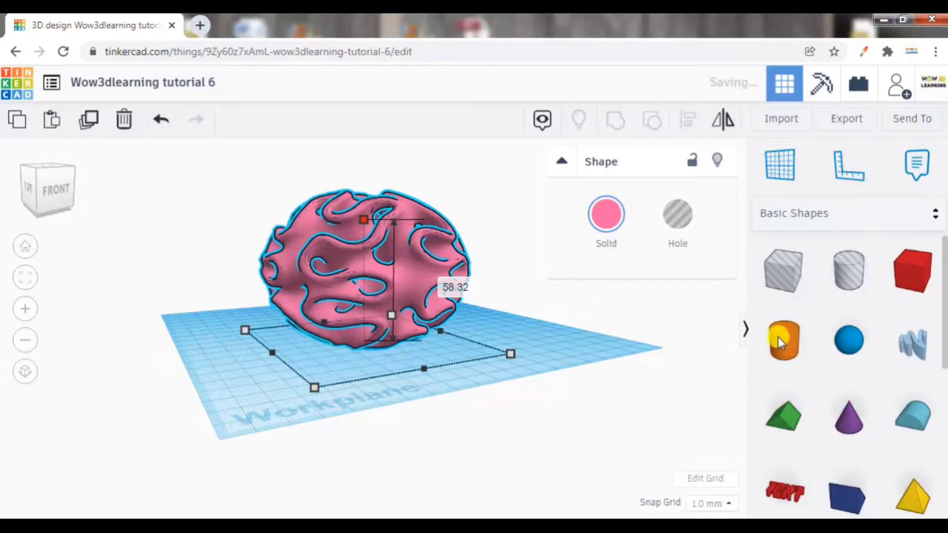
key(ctrl+z)
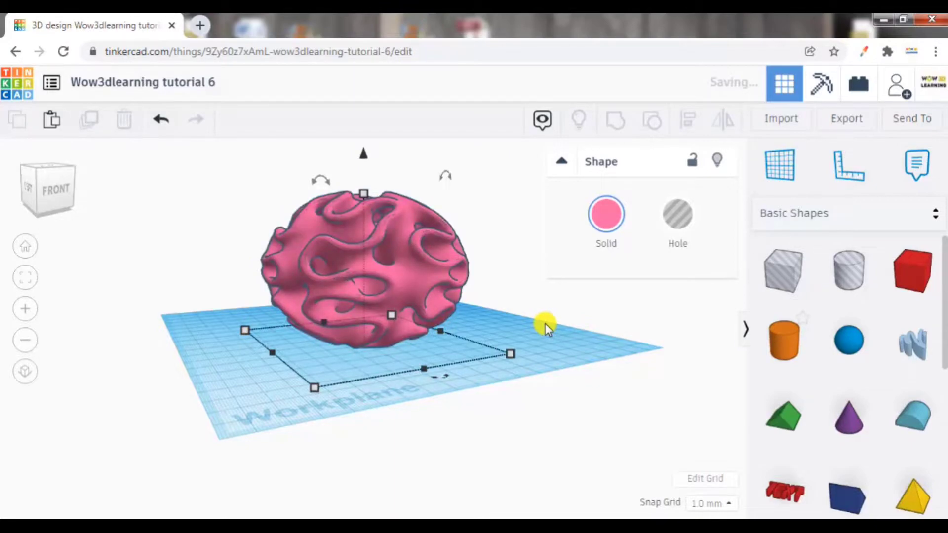
Place a Basic Shapes cylinder next to the sphere and view the scene from above
click(546, 324)
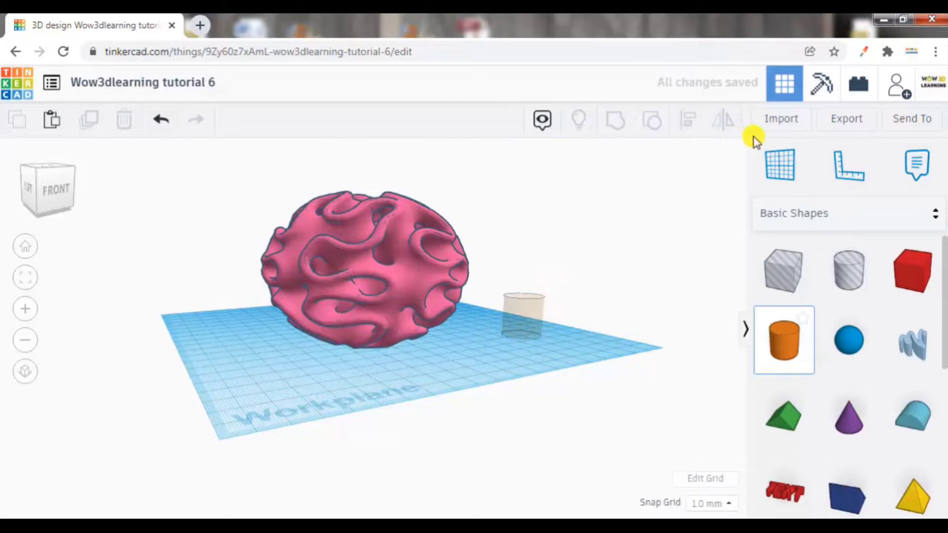
click(842, 120)
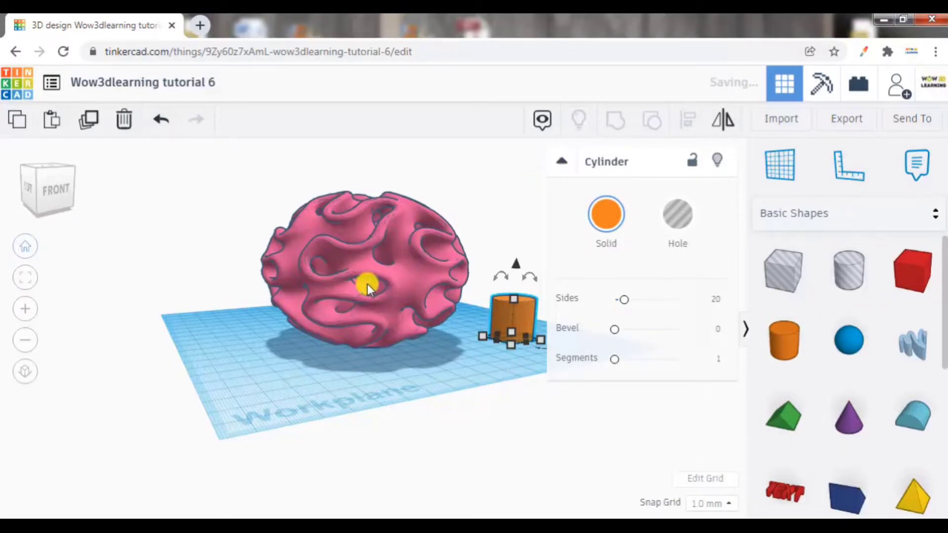
right_drag(369, 281, 576, 152)
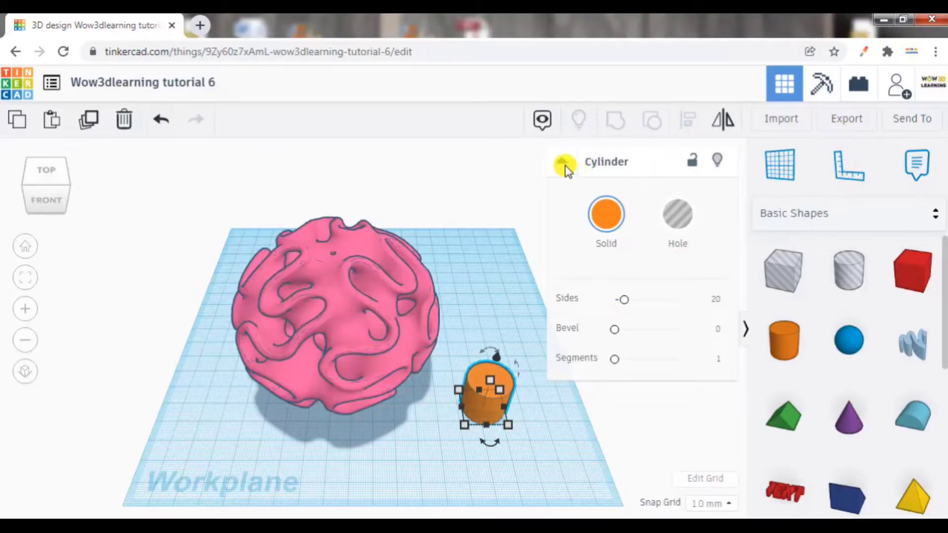
Review the download options, then try exporting the cylinder and sphere together, which produces an error
click(845, 123)
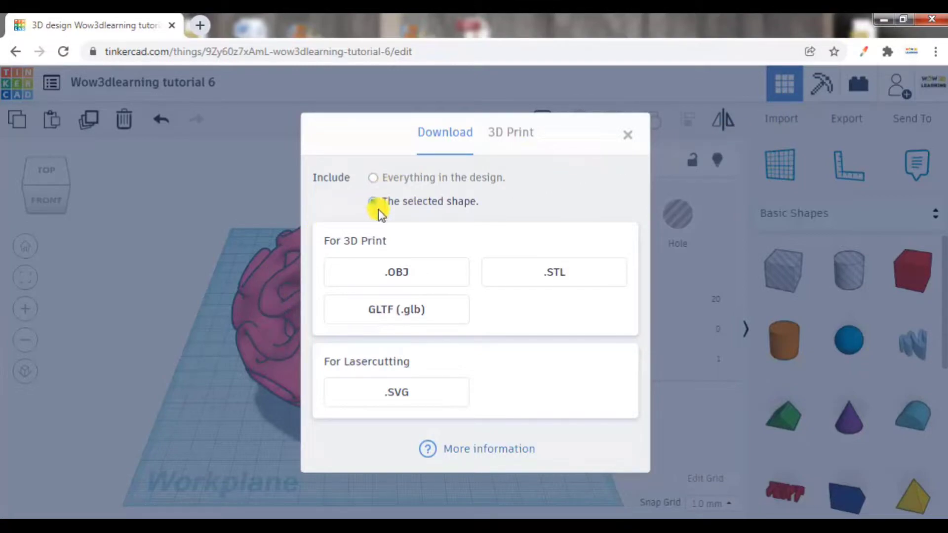
click(412, 277)
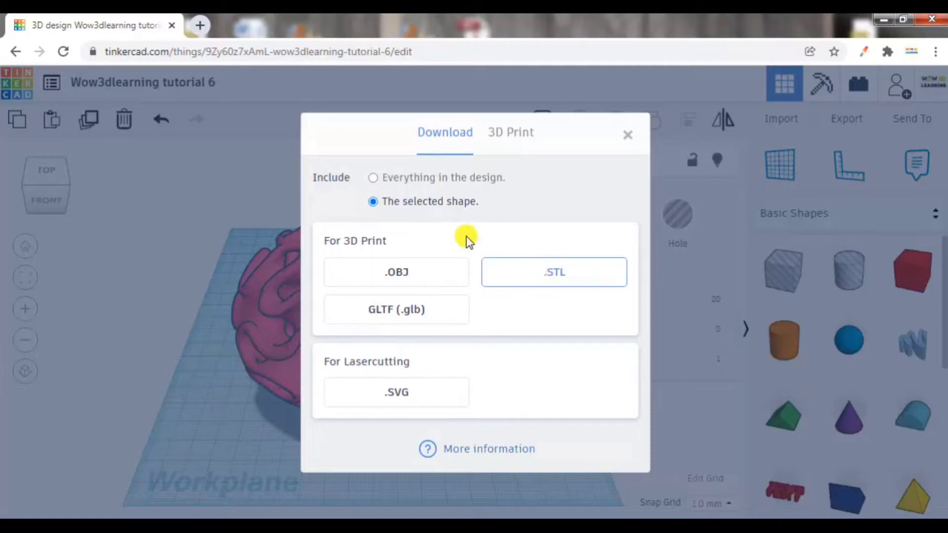
click(374, 178)
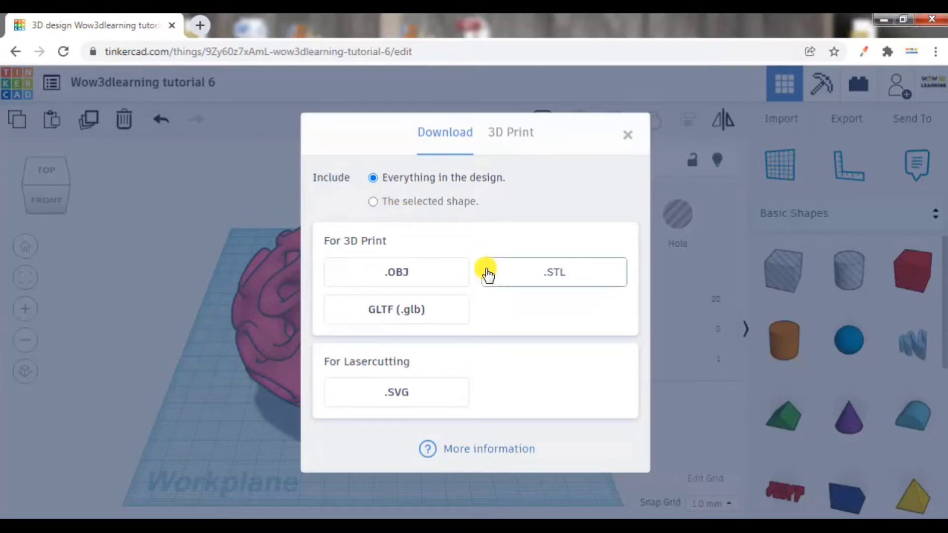
click(409, 202)
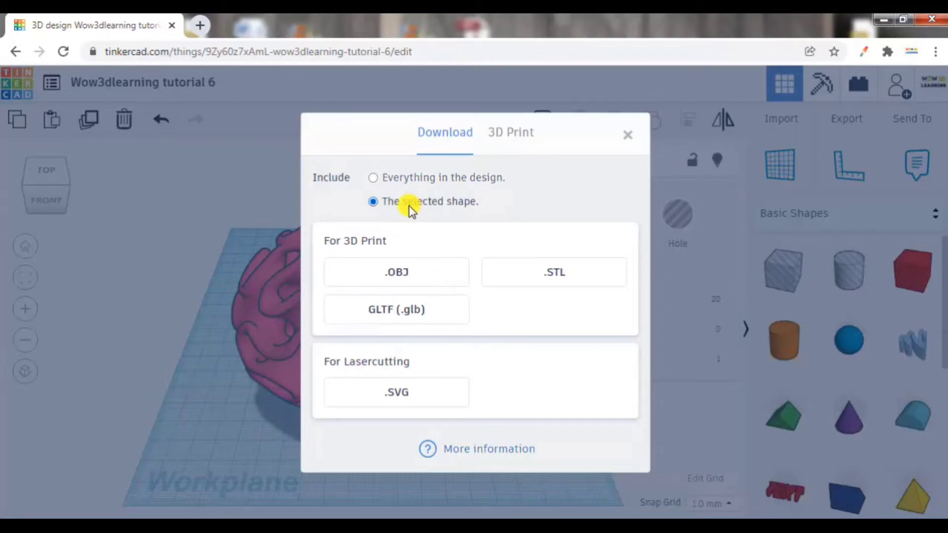
click(282, 285)
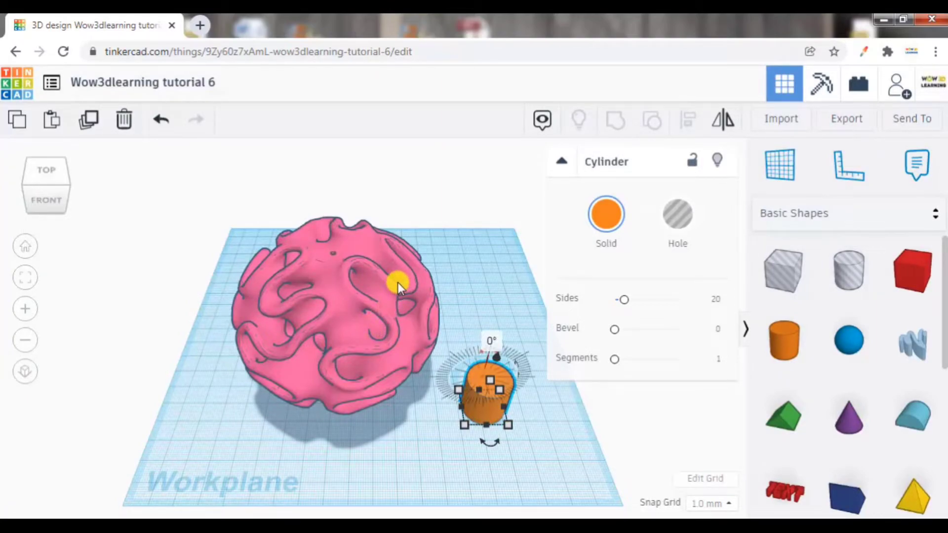
shift+click(357, 283)
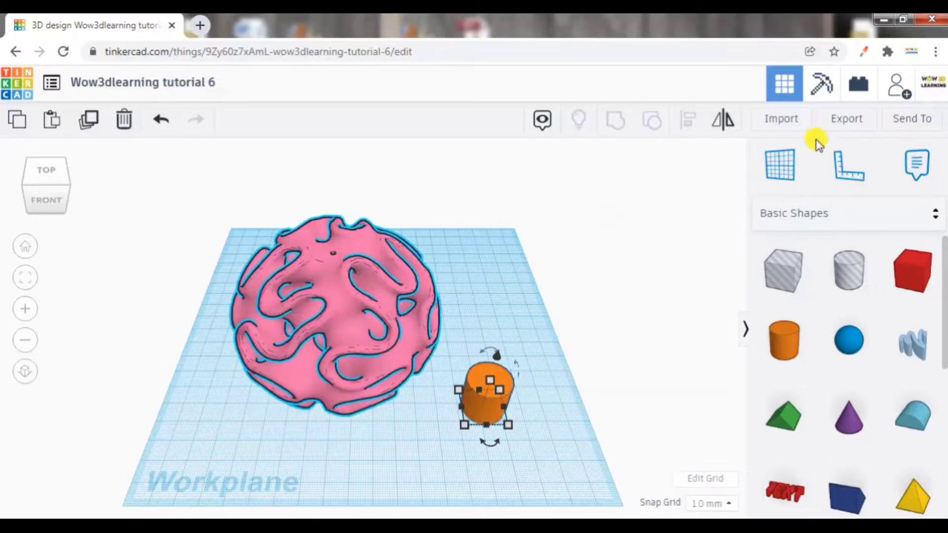
click(855, 120)
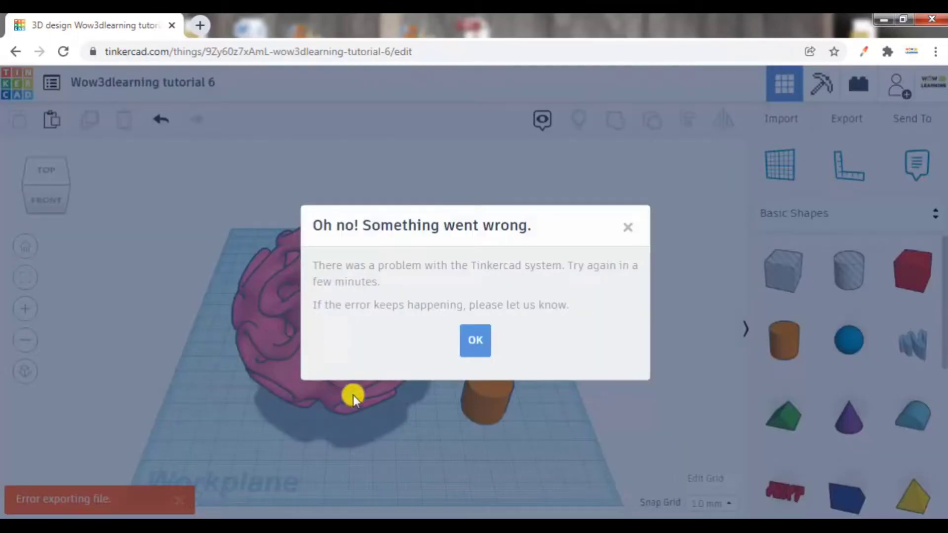
Dismiss the error and export only the orange cylinder as an .STL file
click(474, 342)
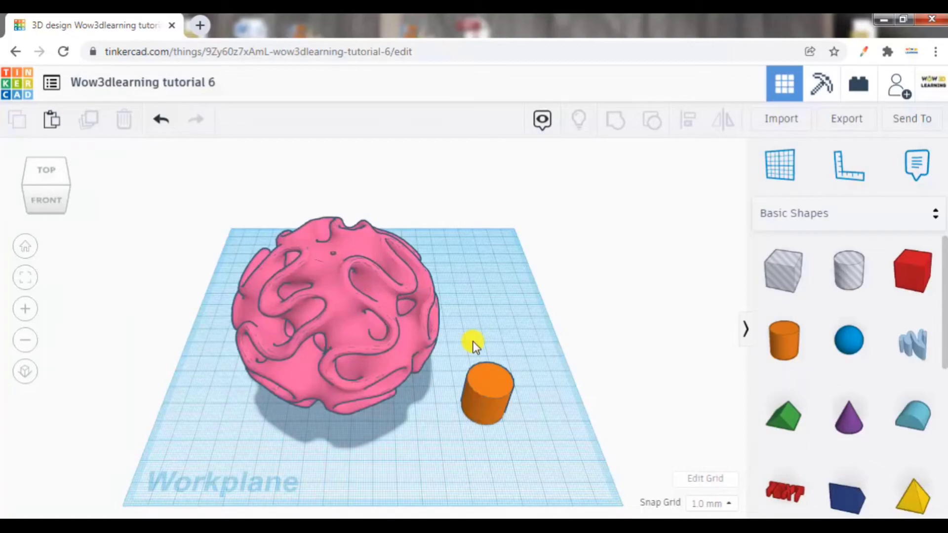
click(483, 386)
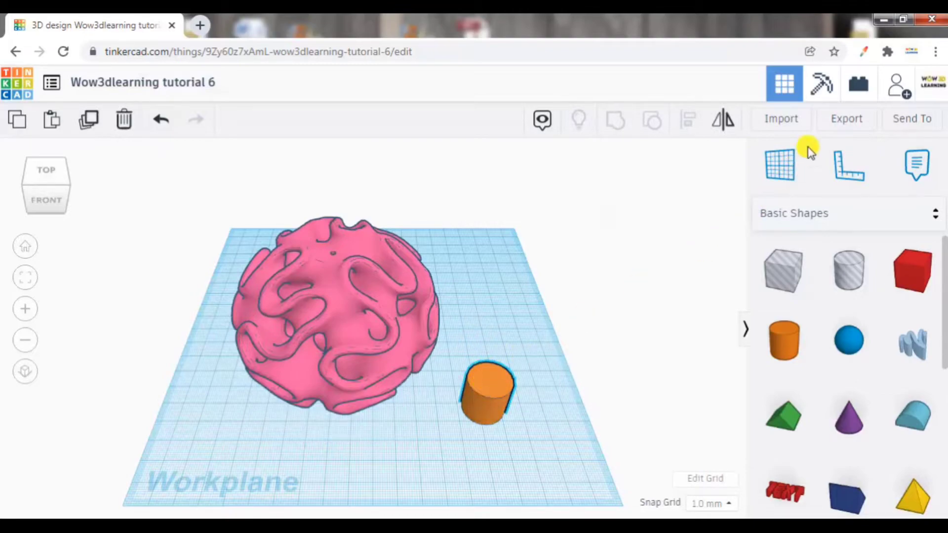
click(847, 120)
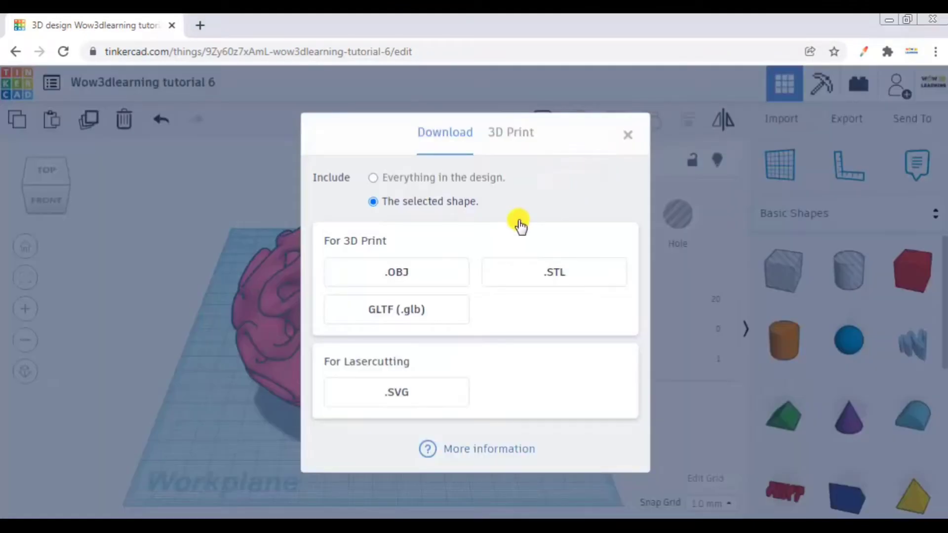
click(514, 273)
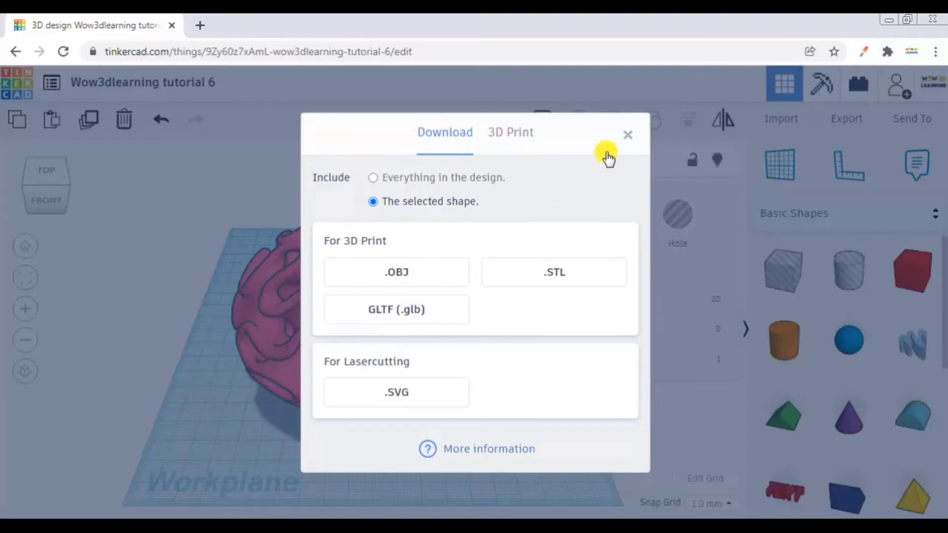
click(632, 139)
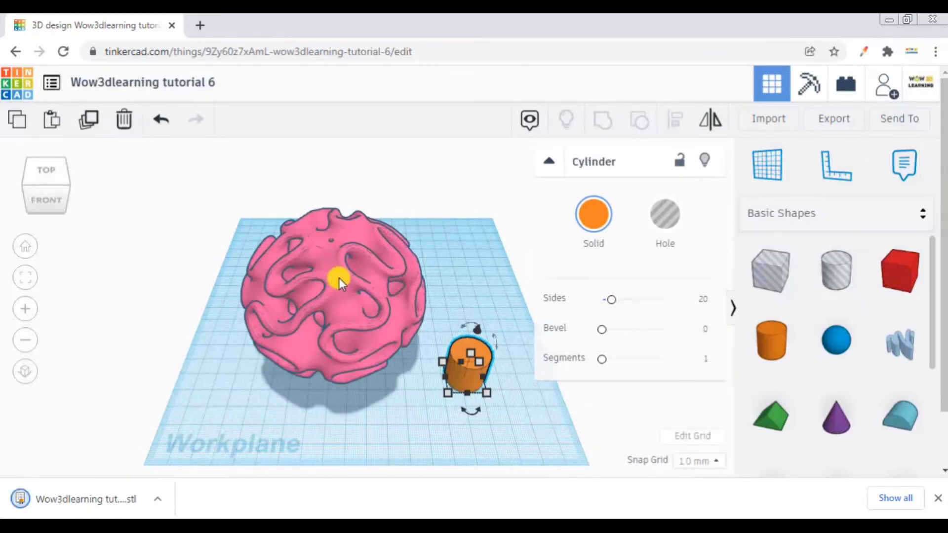
Export the pink lattice sphere as an .STL file, then deselect it and clear the download notice
click(339, 277)
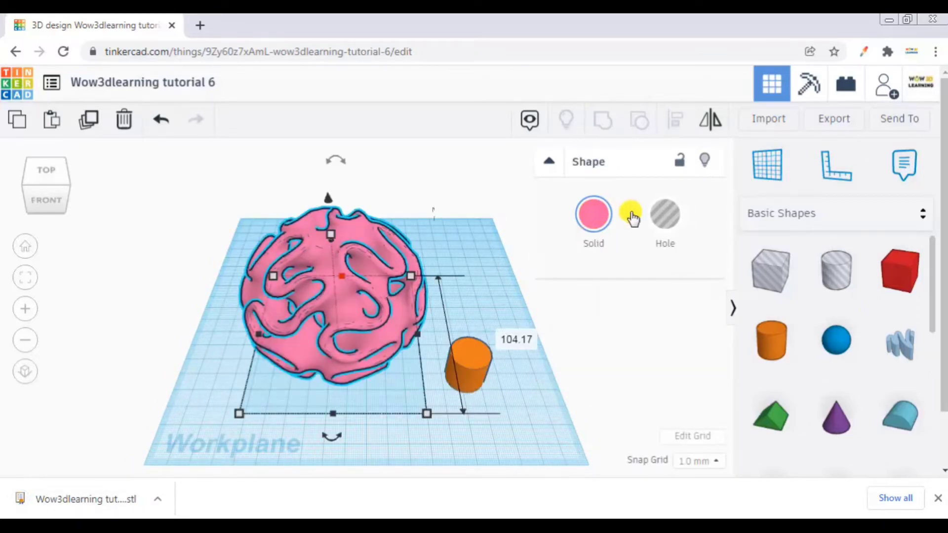
click(833, 120)
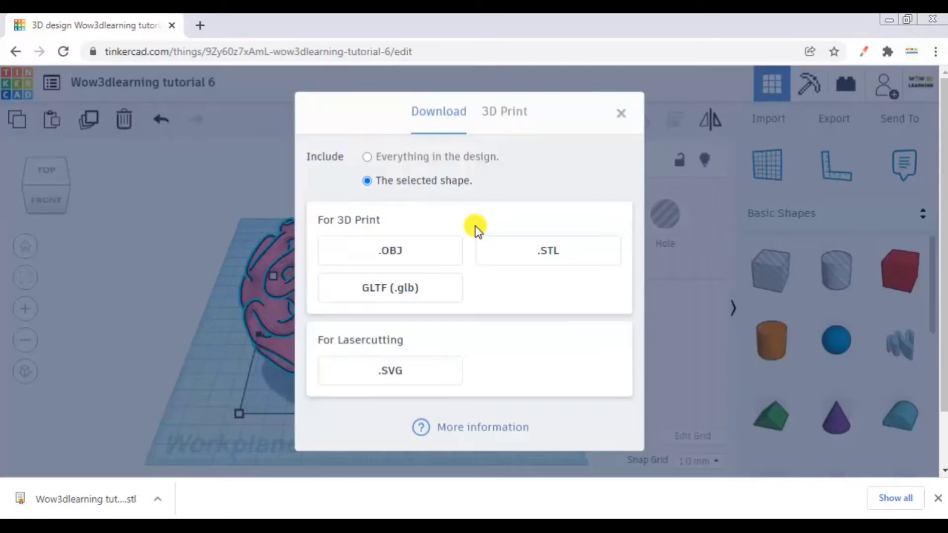
click(527, 261)
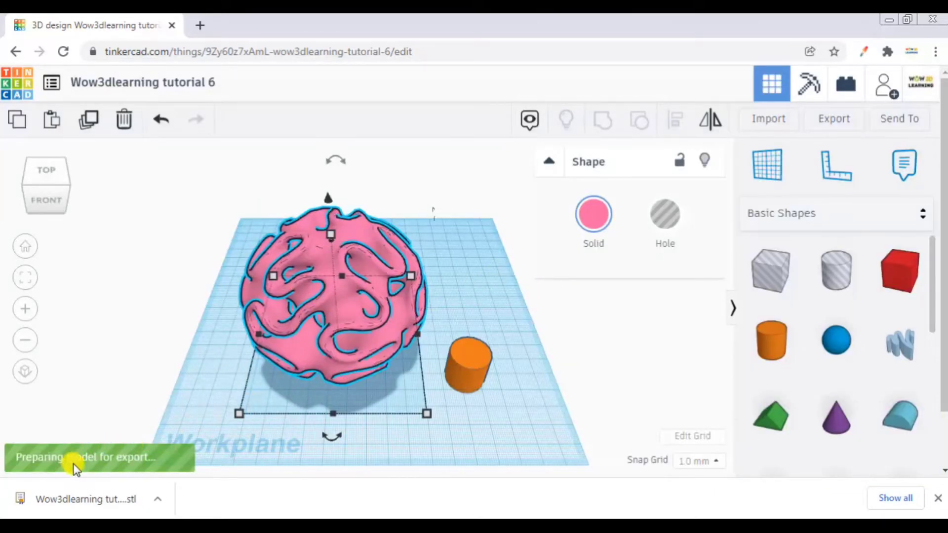
click(189, 466)
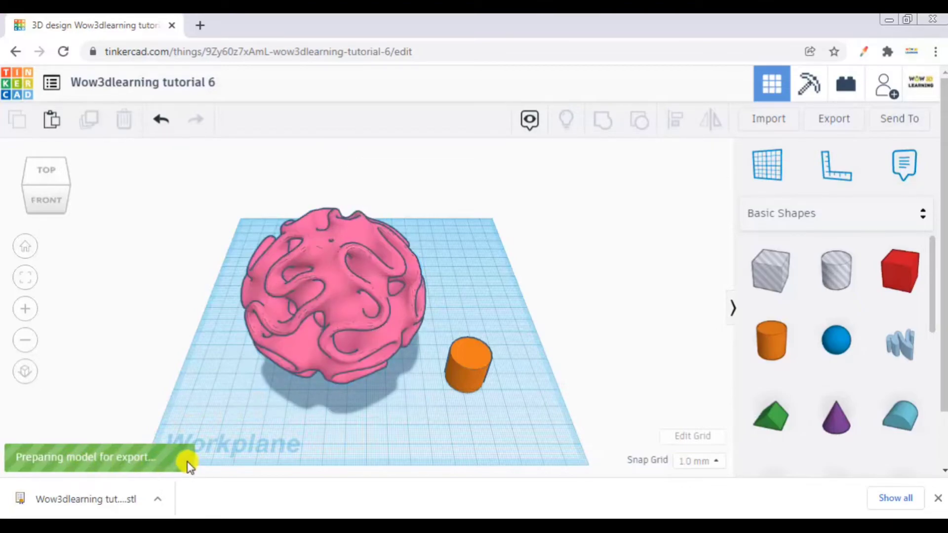
click(940, 500)
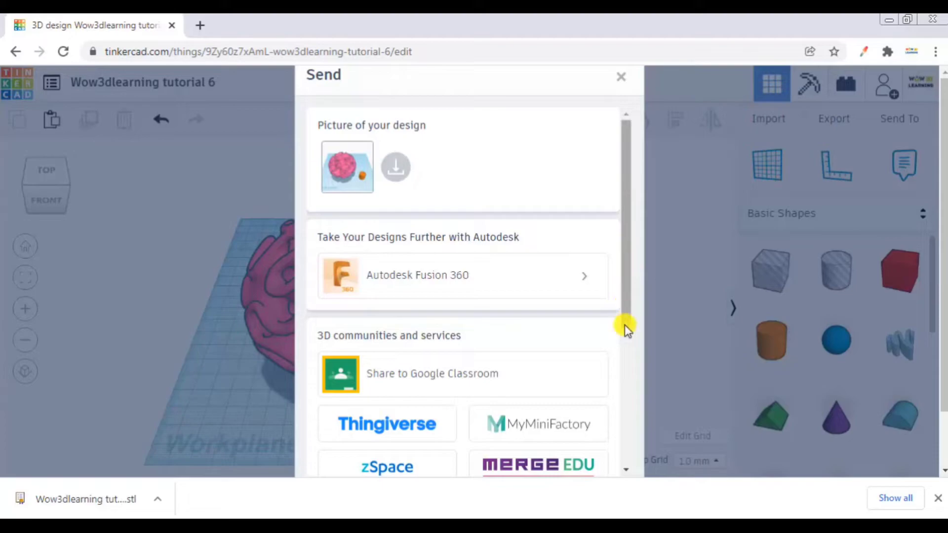
scroll(433, 348, down, 3)
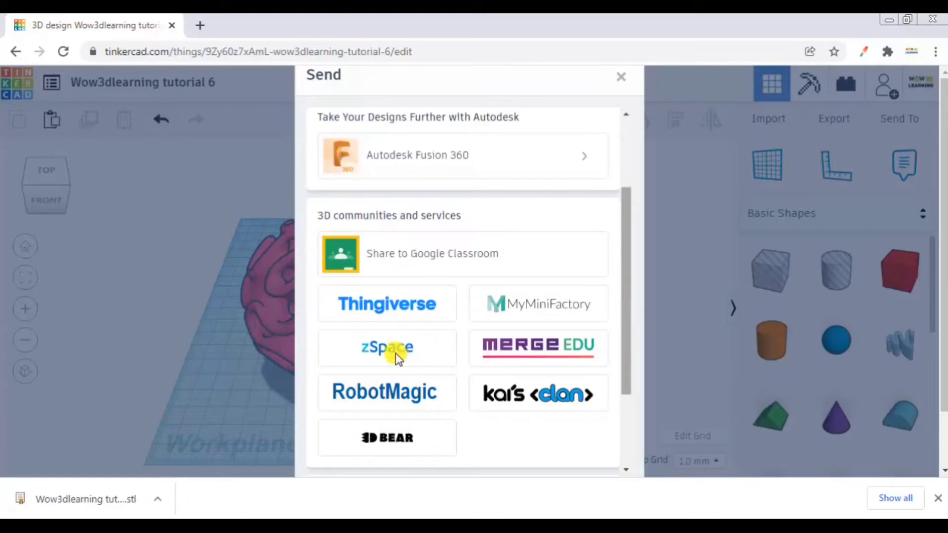
scroll(536, 315, down, 3)
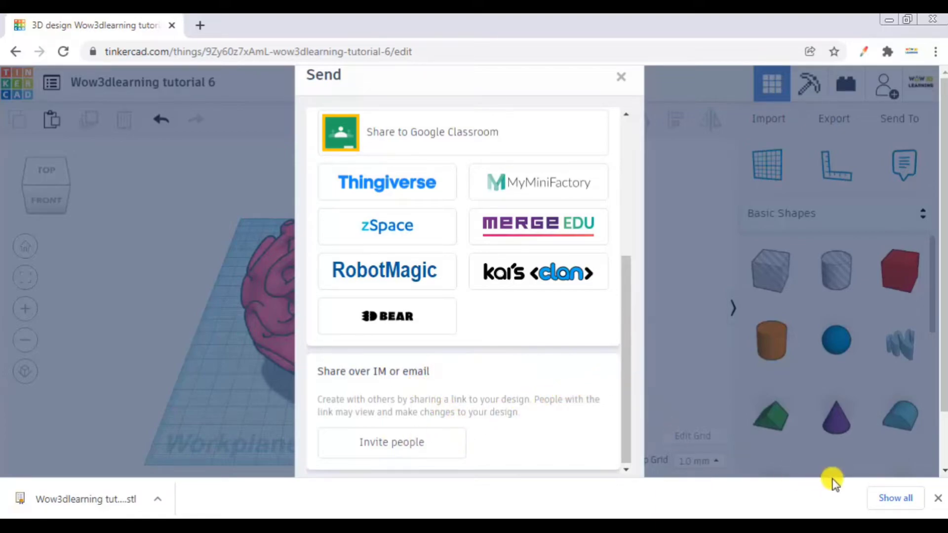
click(938, 498)
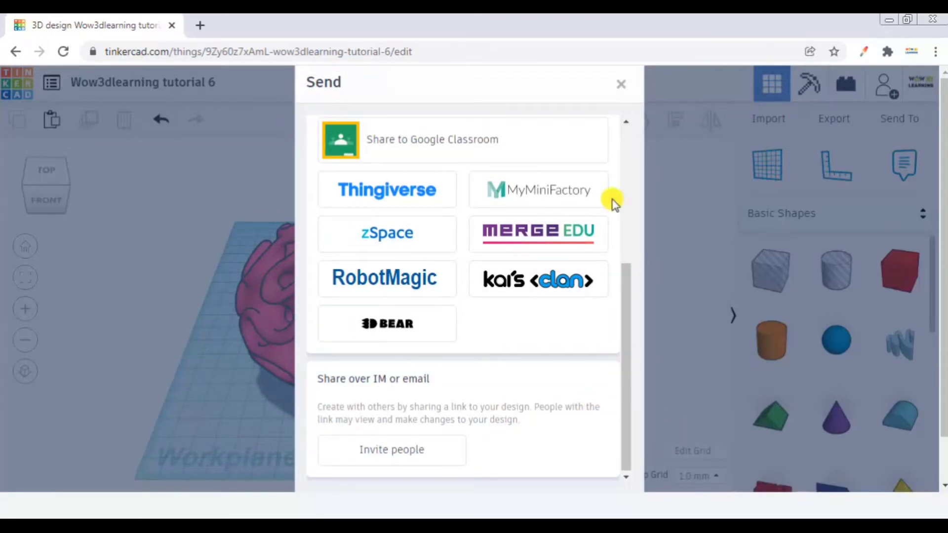
click(632, 88)
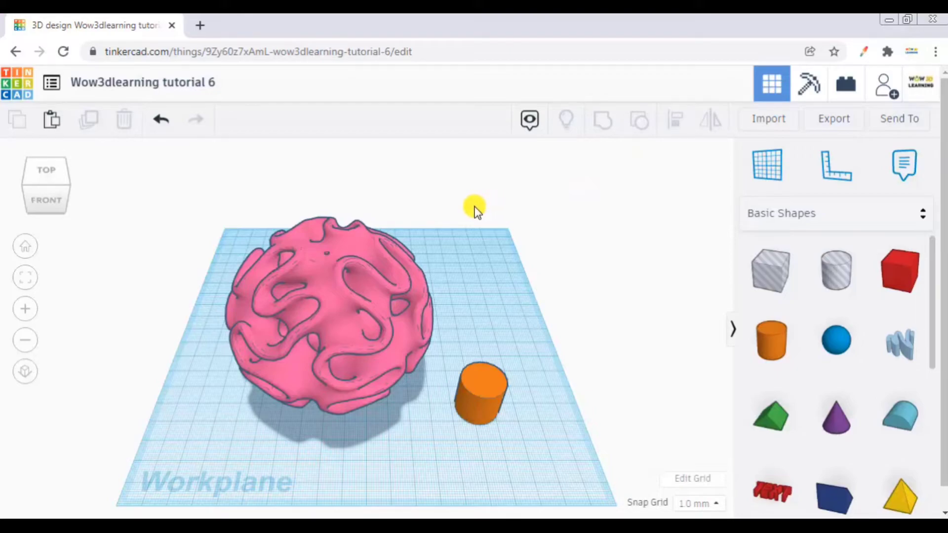
key(e)
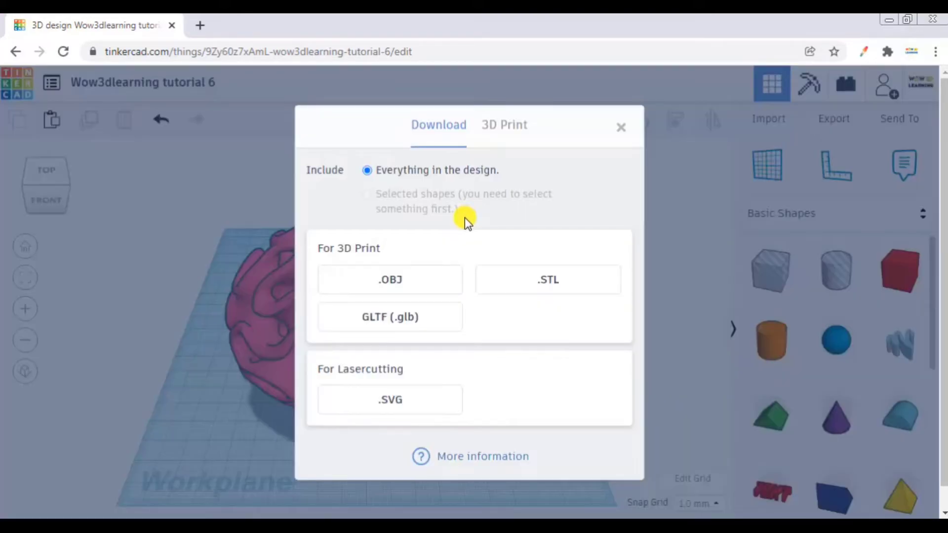
click(500, 127)
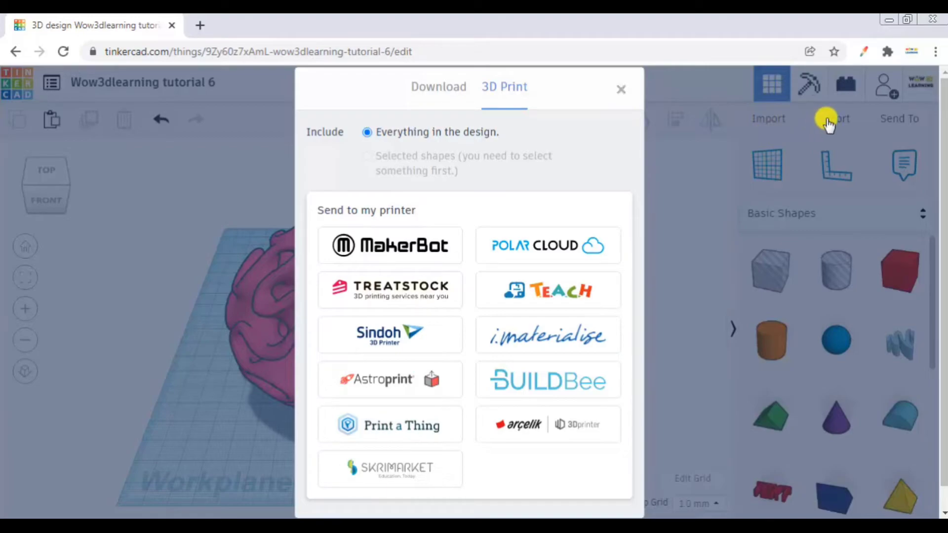
Leave the 3D print options and copy the Collaborate edit link, valid about 336 hours
click(621, 99)
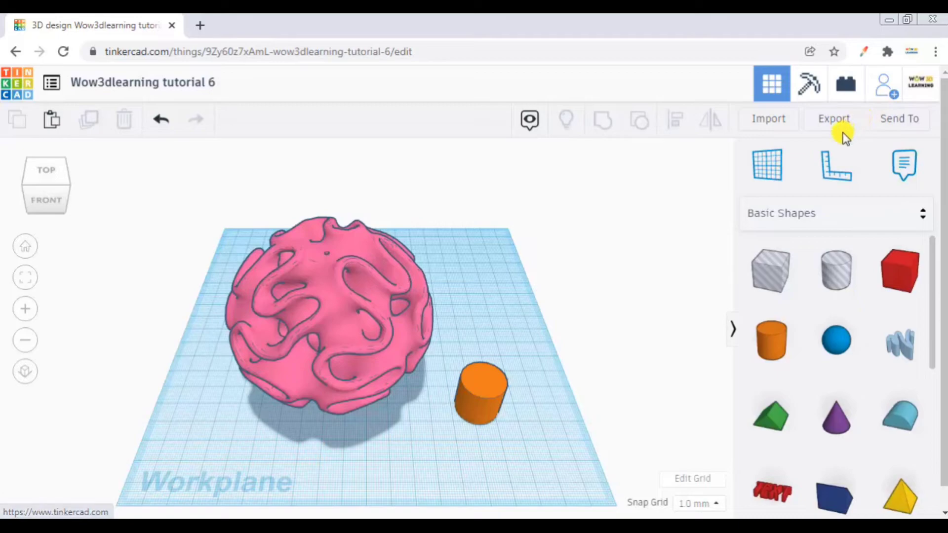
click(894, 95)
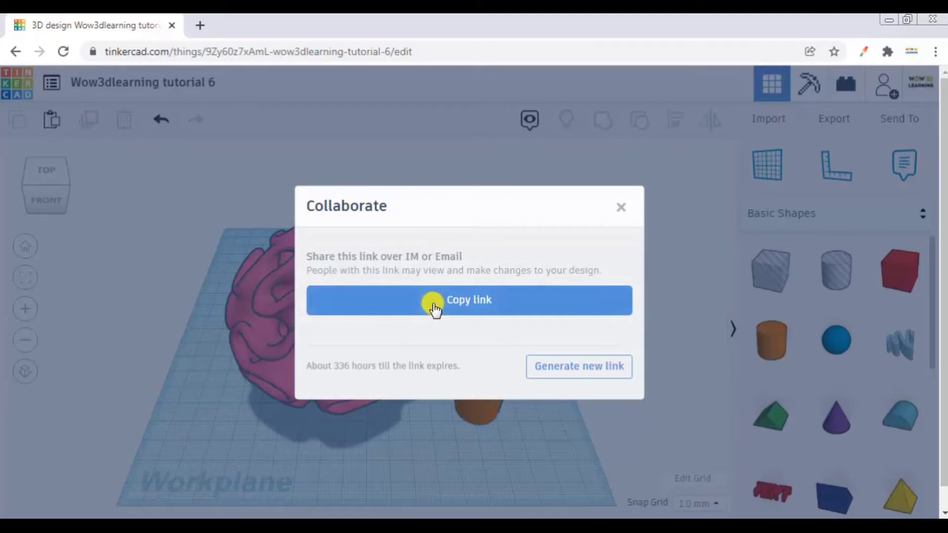
click(434, 309)
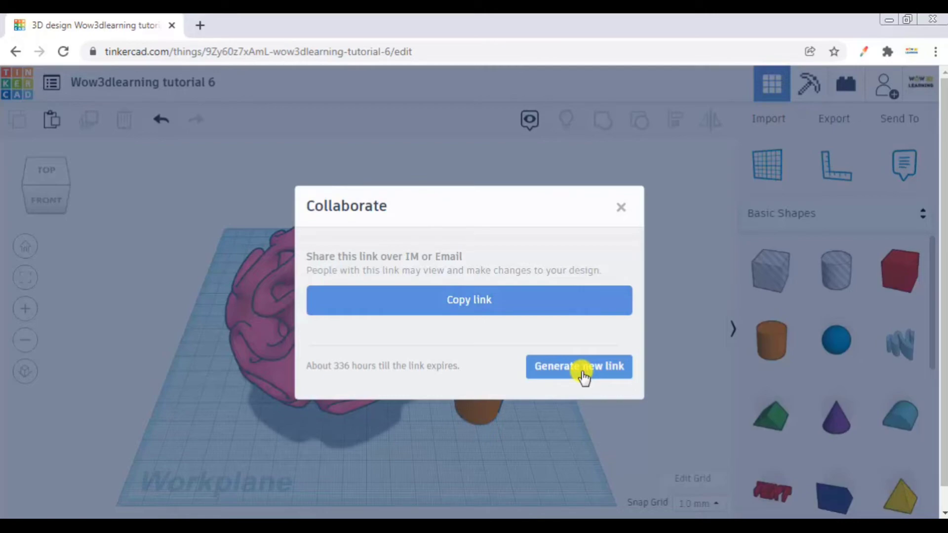
Dismiss the Collaborate window with its X to return to the design
click(622, 210)
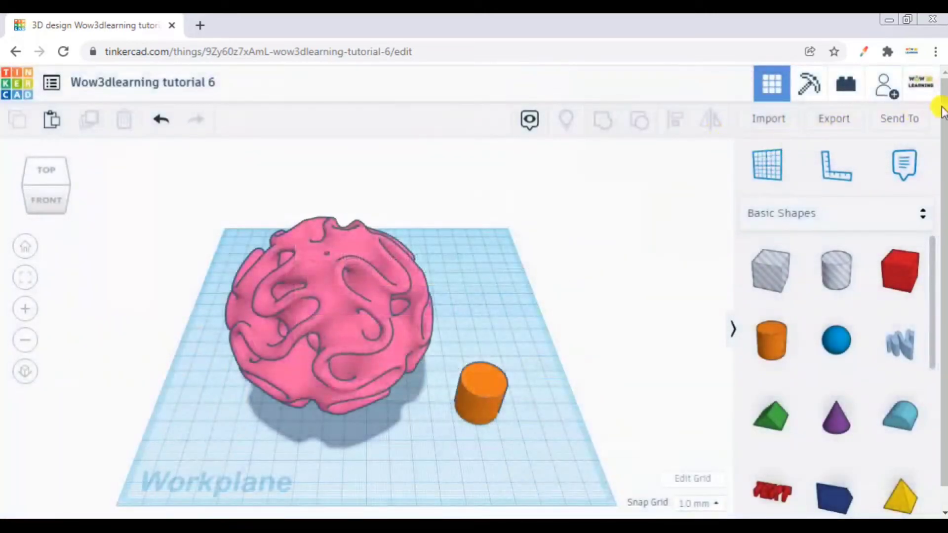